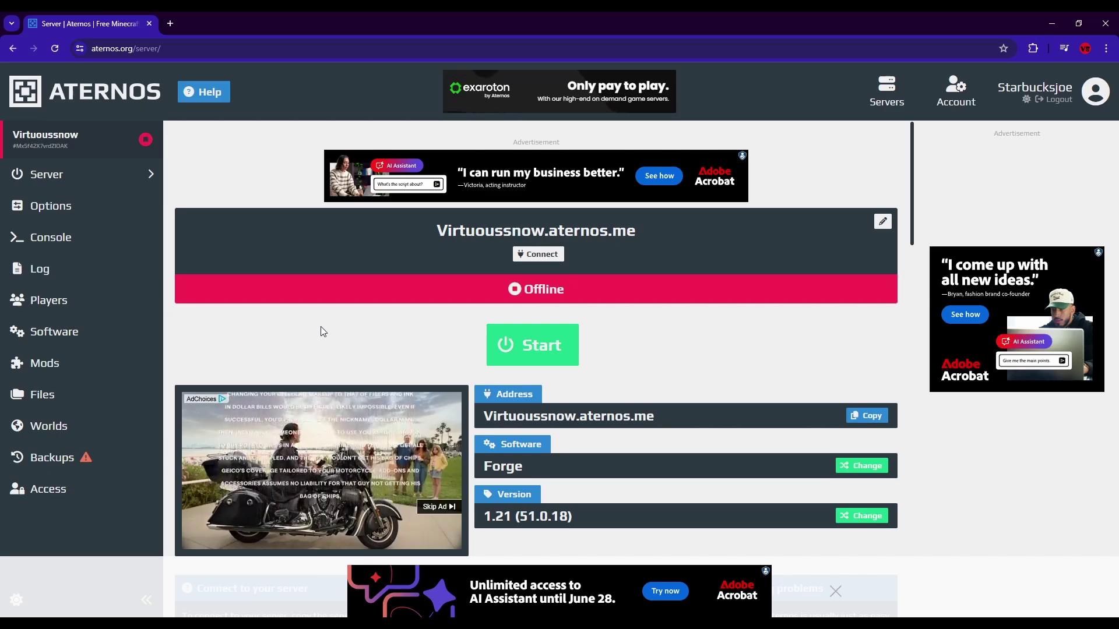
Confirm the config folder holds only fml.toml, then view the available server software types
click(72, 393)
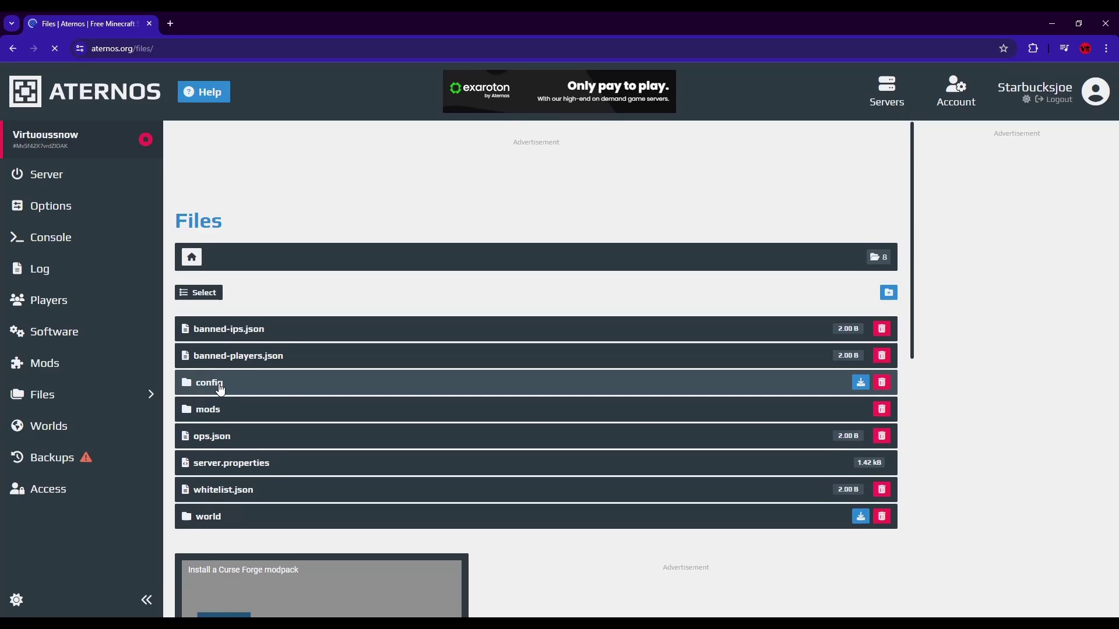
click(220, 384)
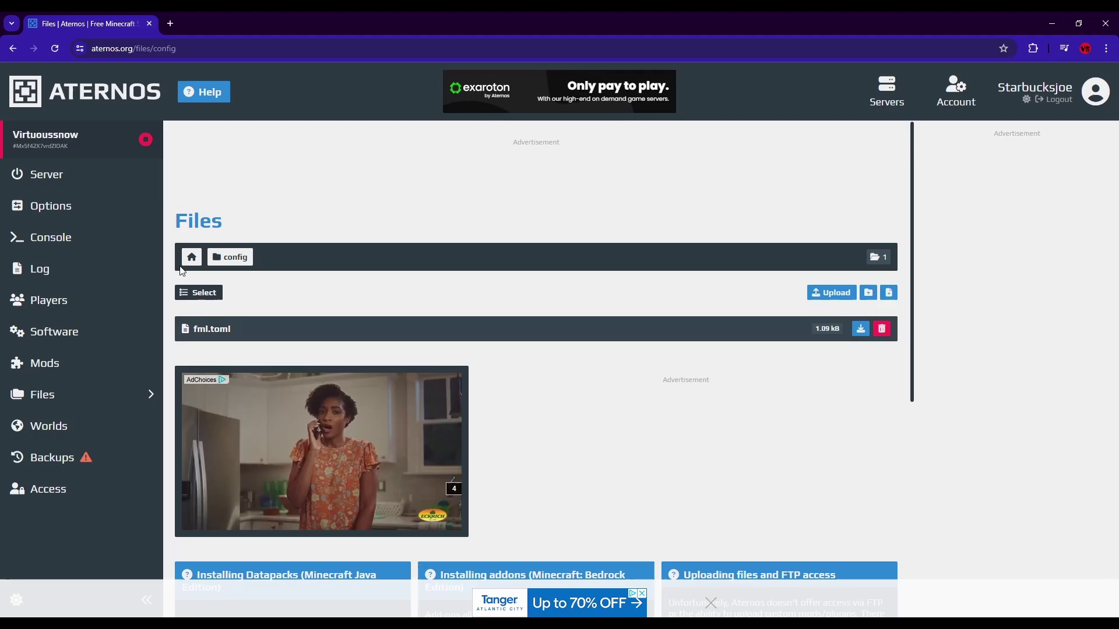
click(76, 184)
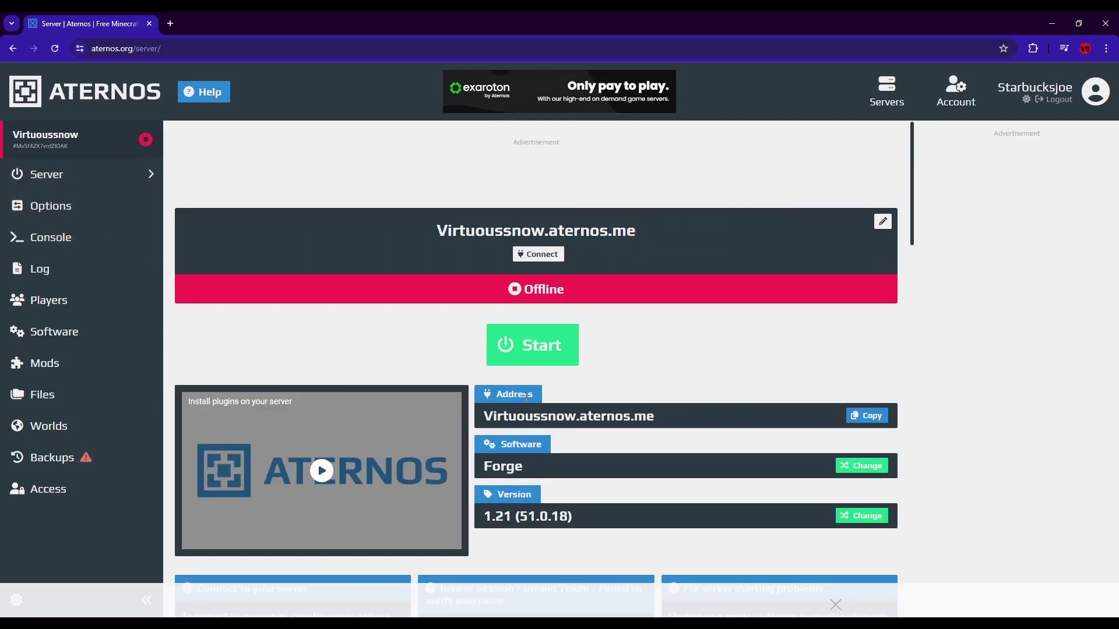
click(861, 466)
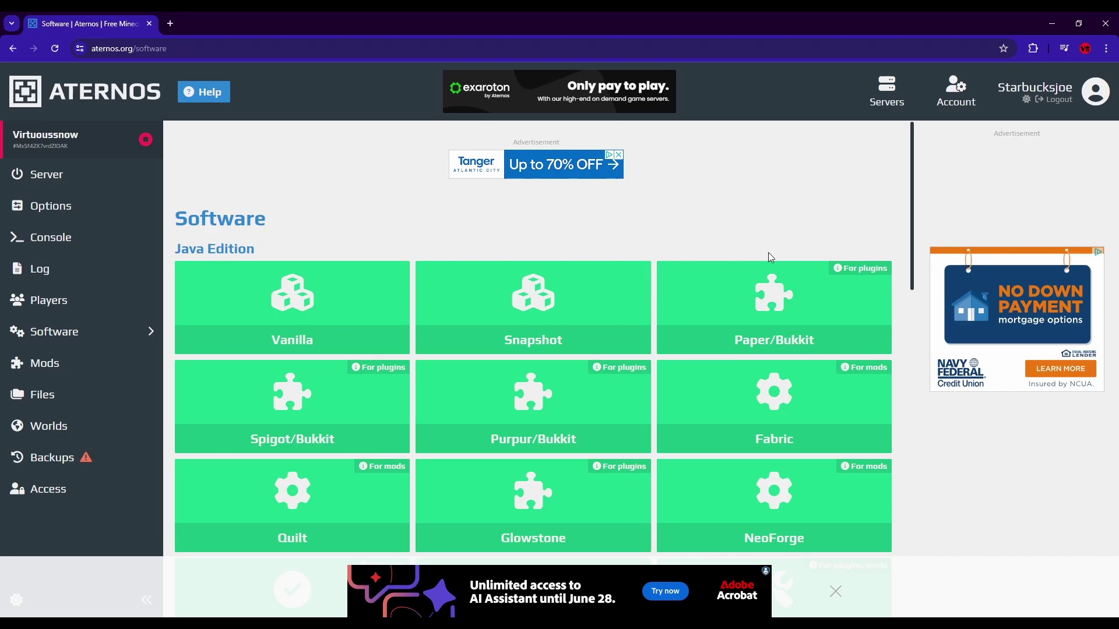
Reinstall the server with Paper/Bukkit version 1.21, confirming the reinstall
click(791, 297)
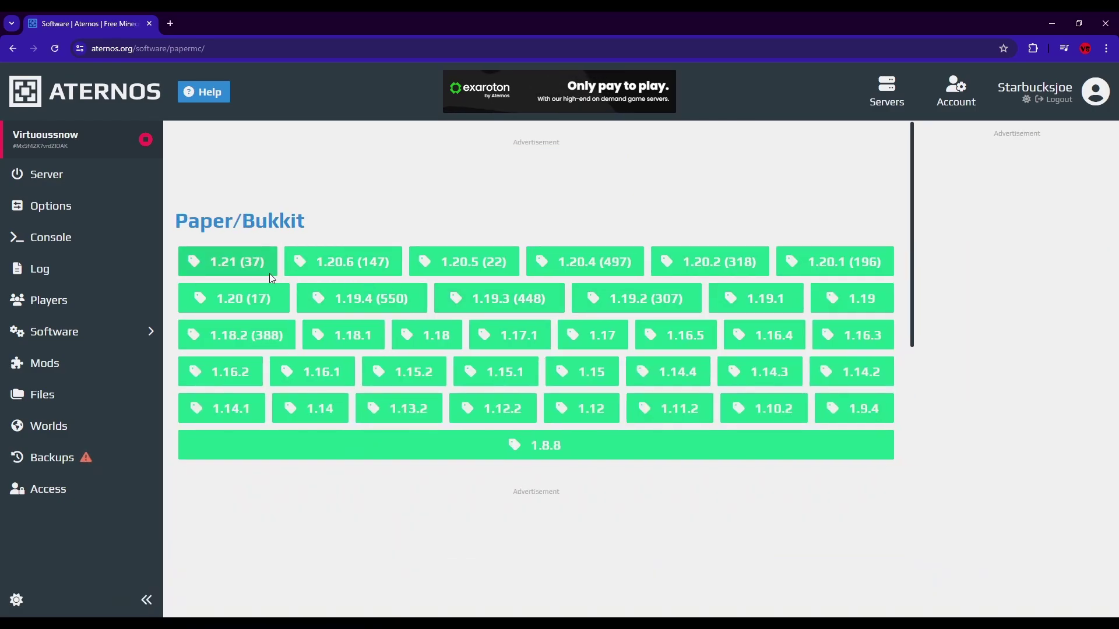
click(232, 264)
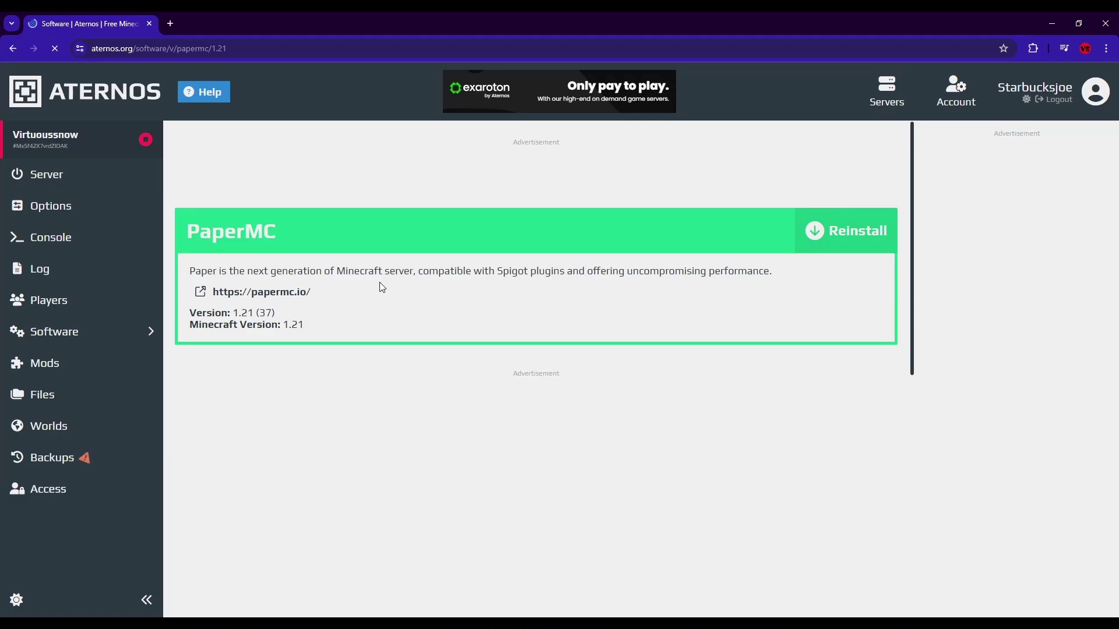
click(846, 230)
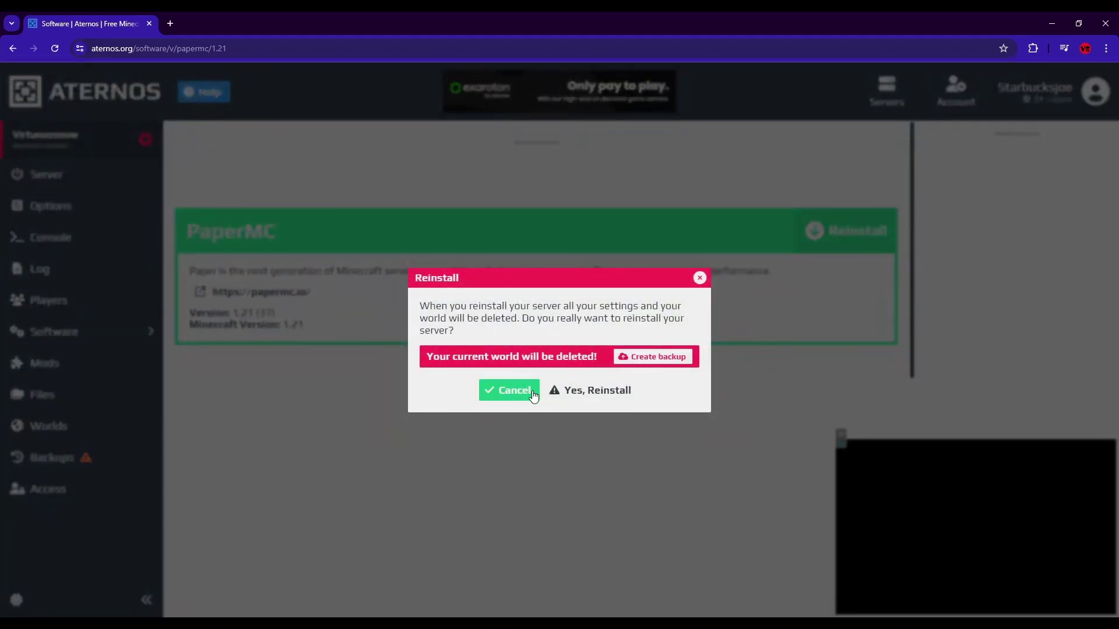
click(604, 396)
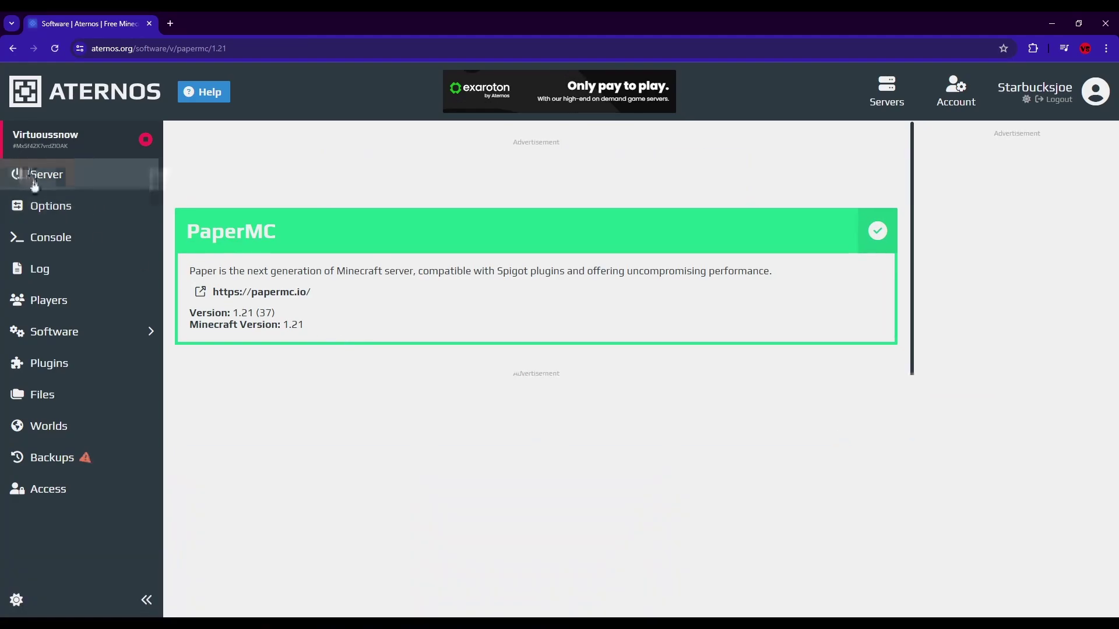
Start the PaperMC server through the ad dialog and view its file list
click(45, 174)
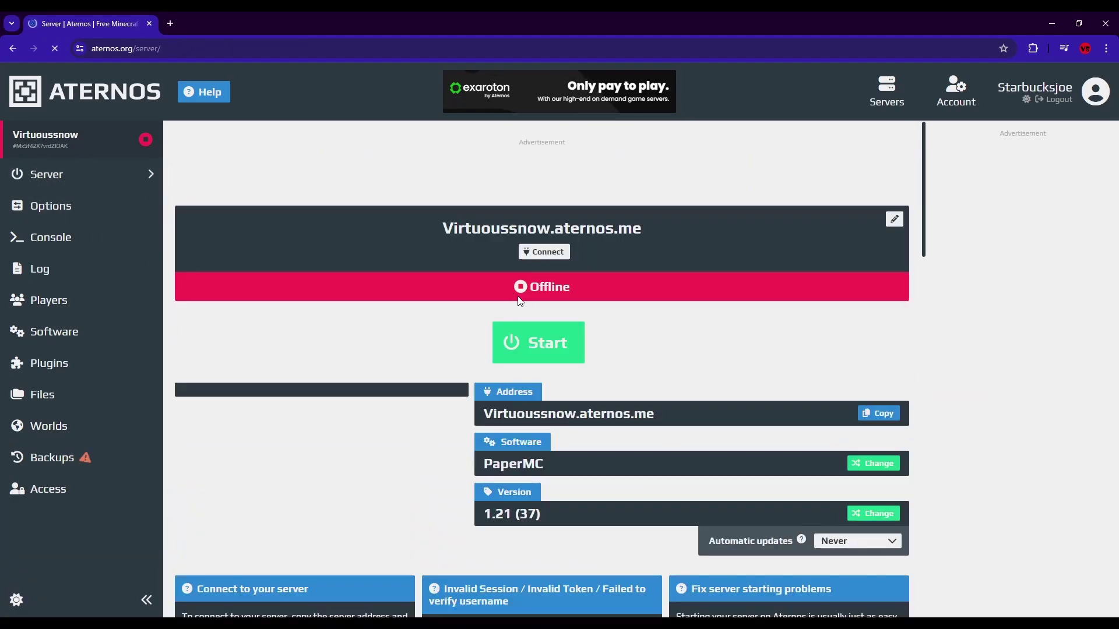
click(524, 345)
click(563, 368)
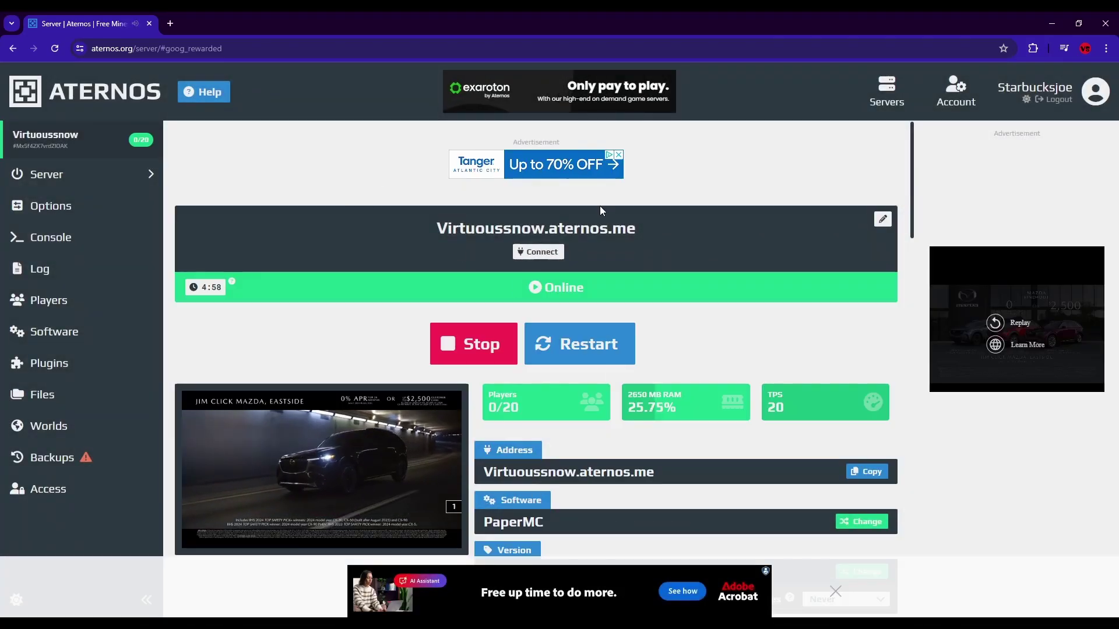
click(62, 399)
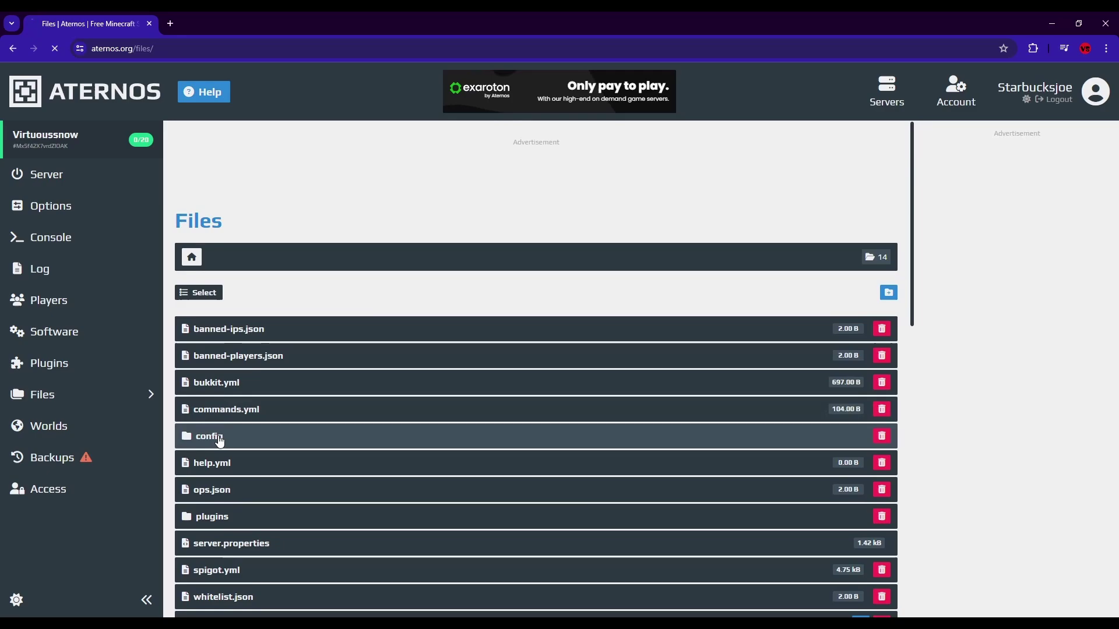
Review config/paper-world-defaults.yml, then go back to the server dashboard
click(218, 438)
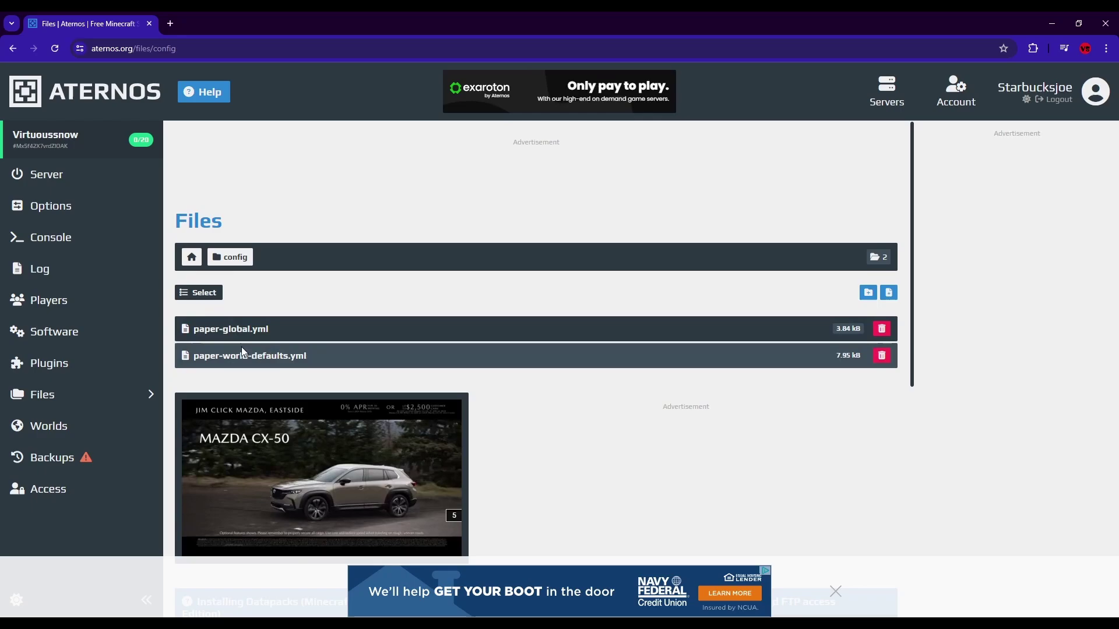
click(241, 355)
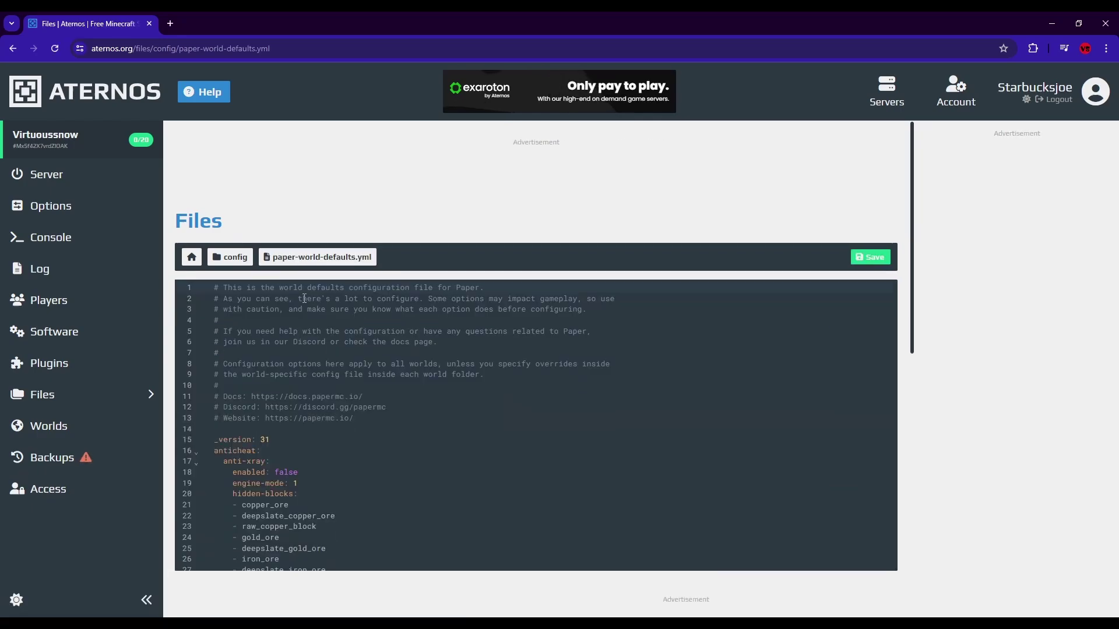
scroll(402, 437, down, 5)
scroll(402, 437, down, 4)
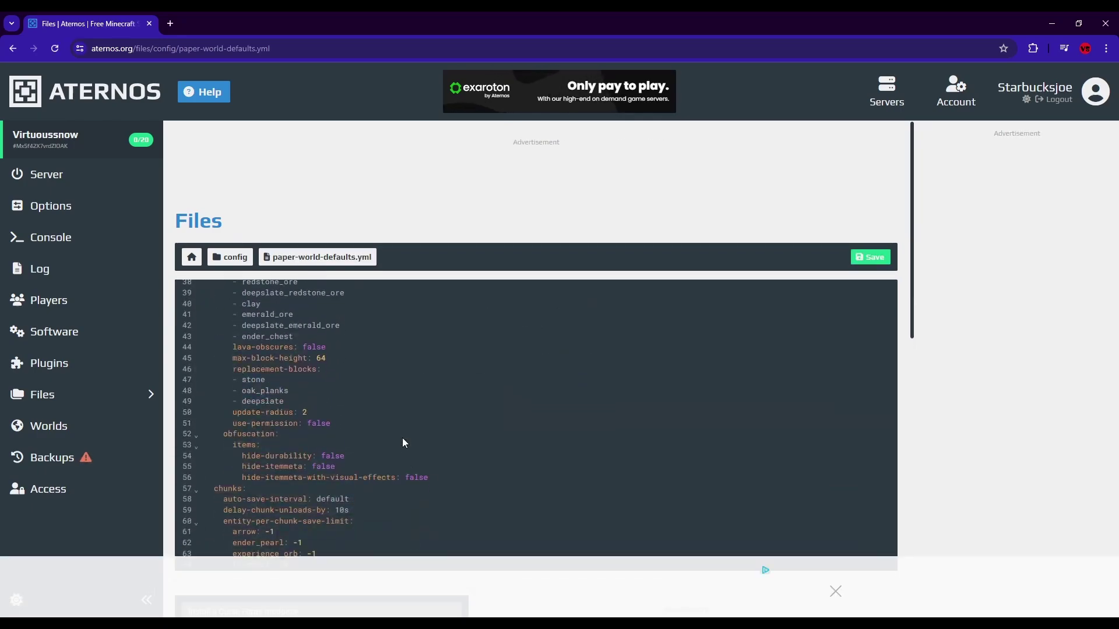
scroll(403, 438, down, 5)
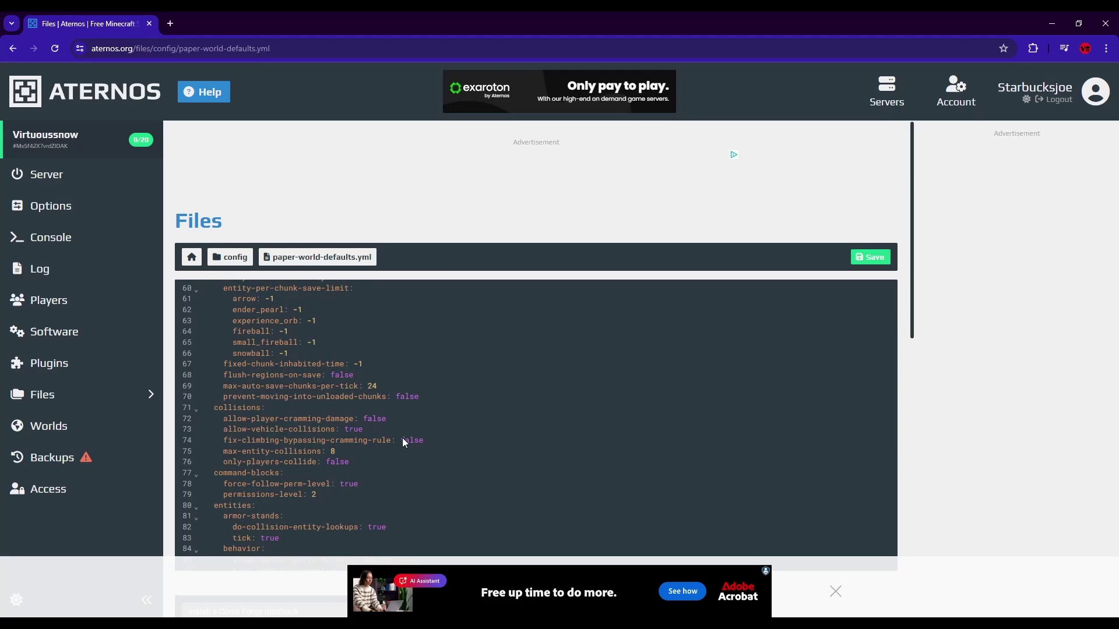
scroll(402, 438, down, 5)
scroll(402, 438, down, 5)
scroll(349, 446, down, 4)
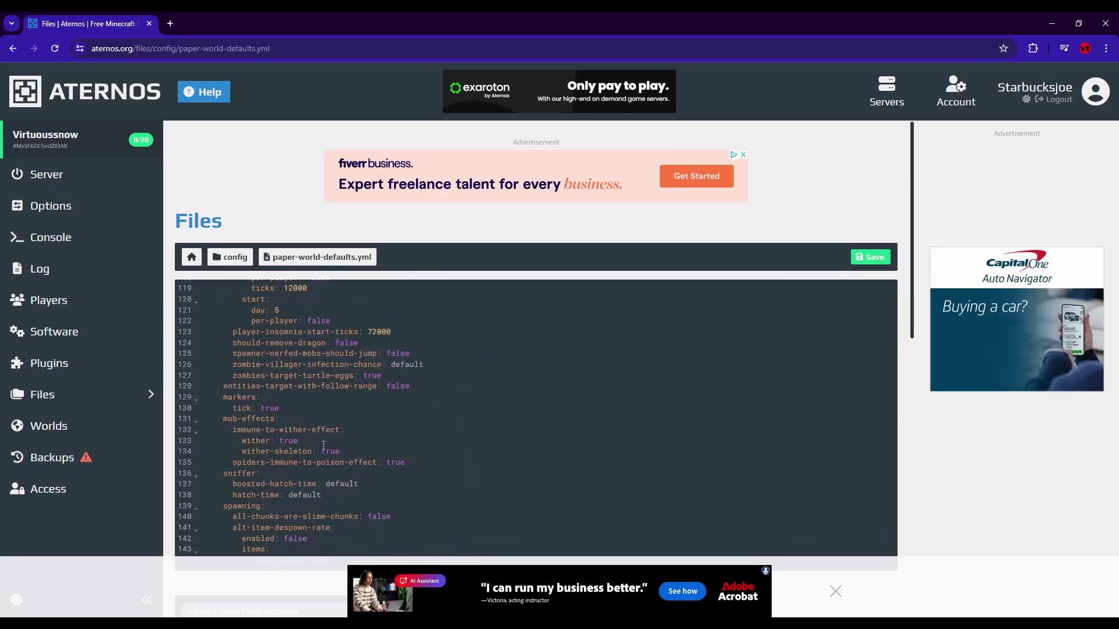
scroll(397, 424, down, 5)
scroll(368, 419, down, 3)
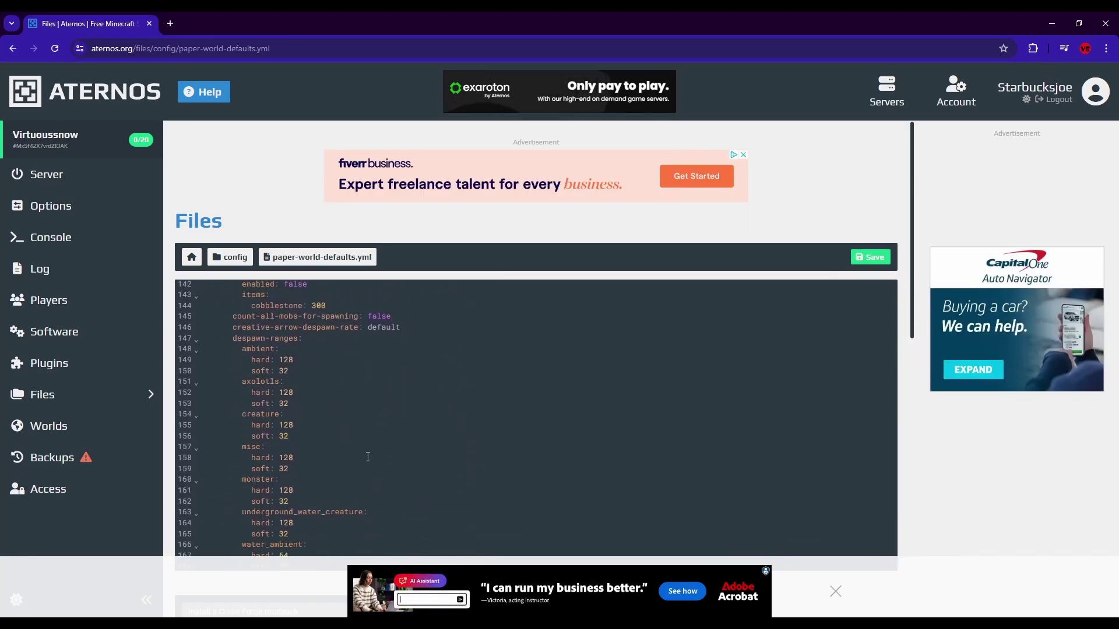
scroll(262, 385, down, 2)
click(66, 174)
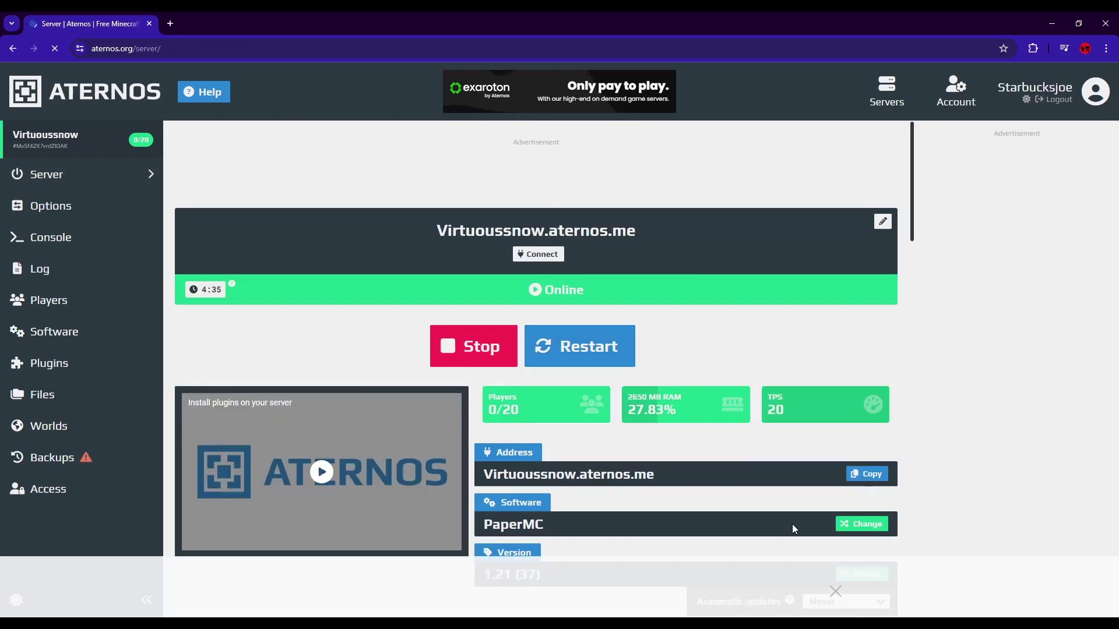
Stop the Virtuoussnow.aternos.me server so it saves its world
click(483, 348)
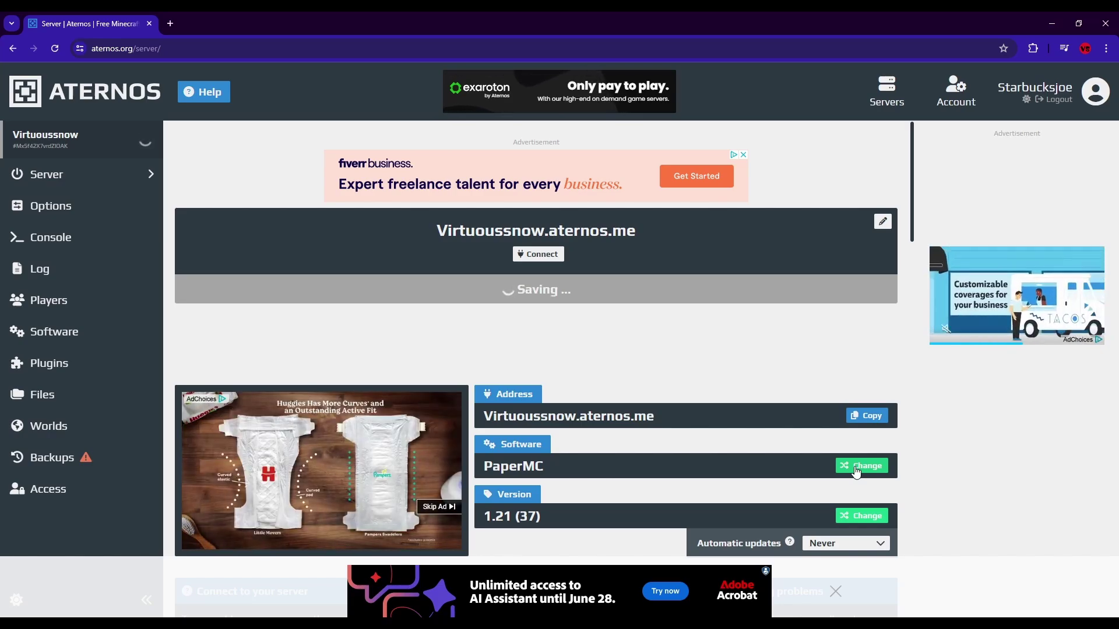
Bring up the server software options to choose Forge
click(854, 466)
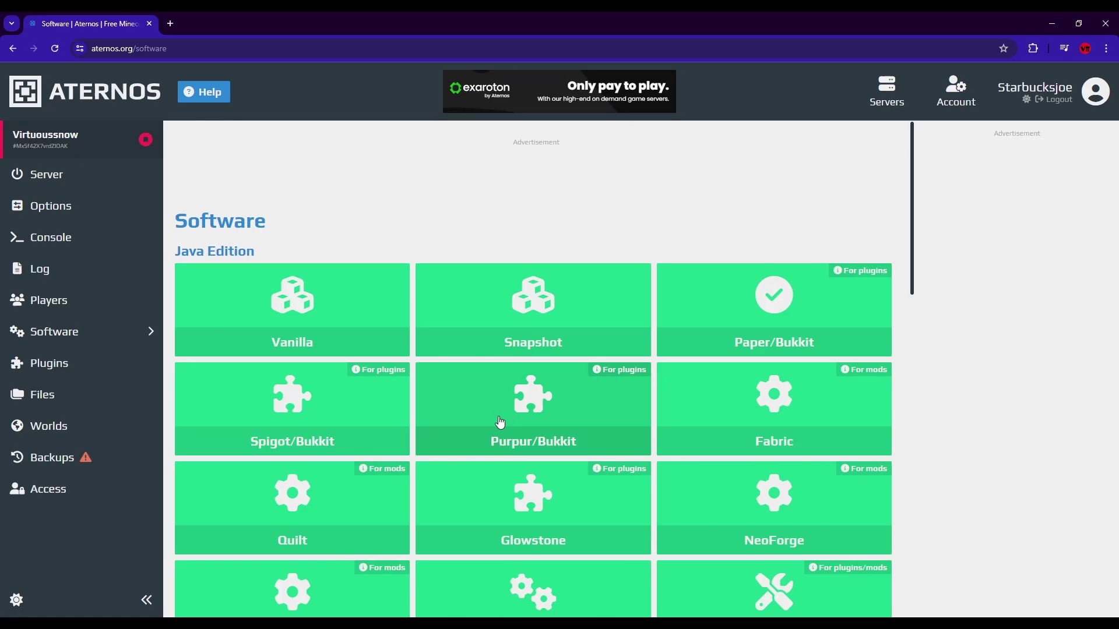
scroll(360, 461, down, 1)
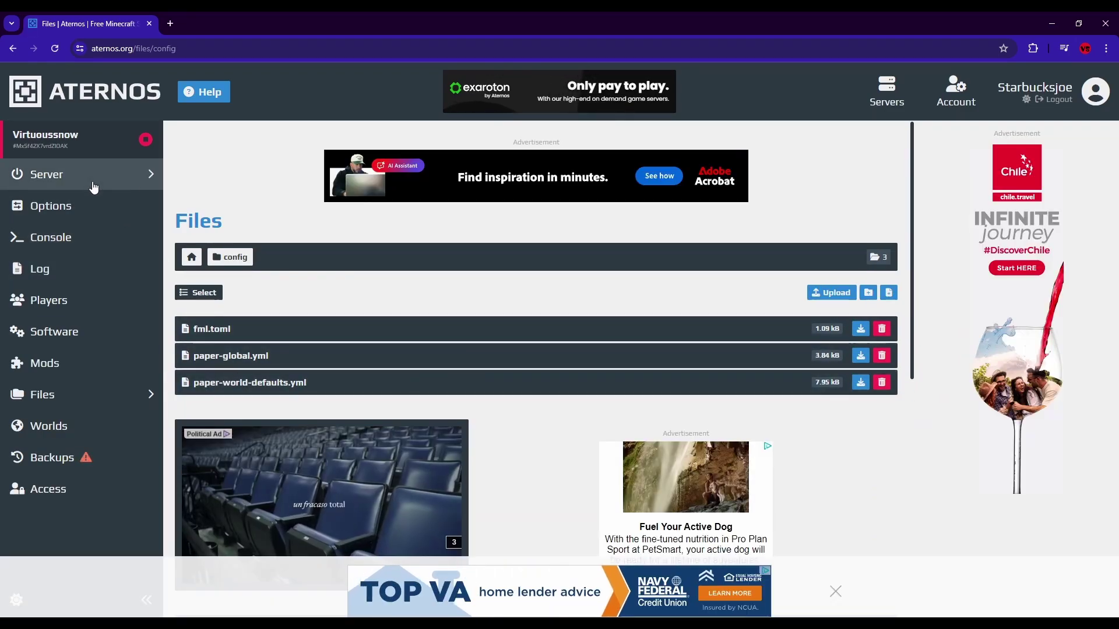
Start the Forge 1.21 server, accepting the EULA, and load its Files page
click(92, 181)
click(532, 342)
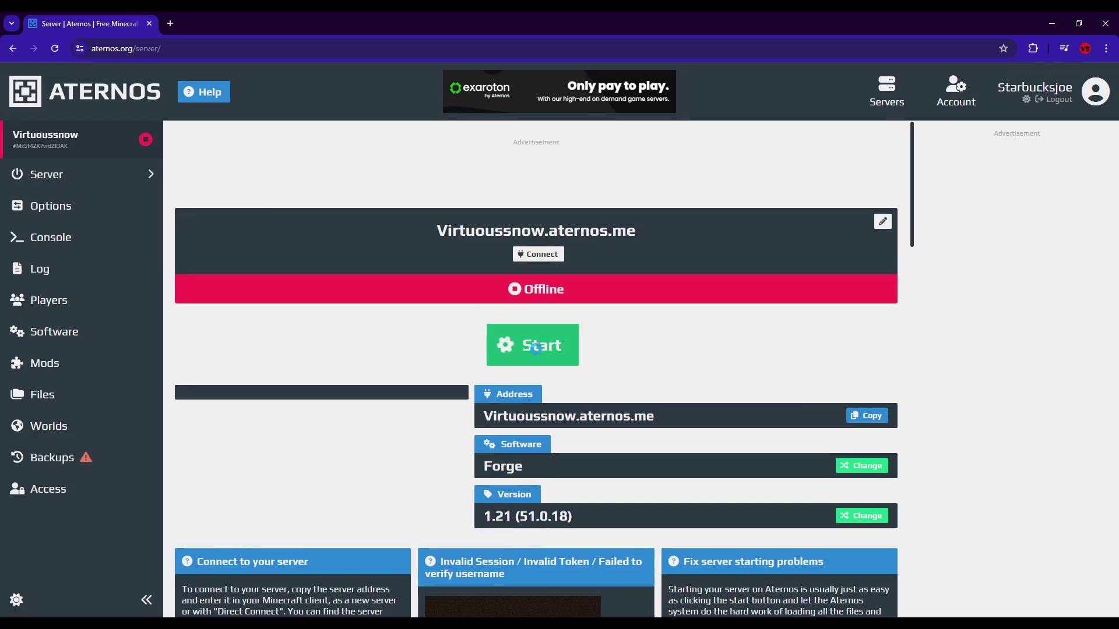
click(522, 368)
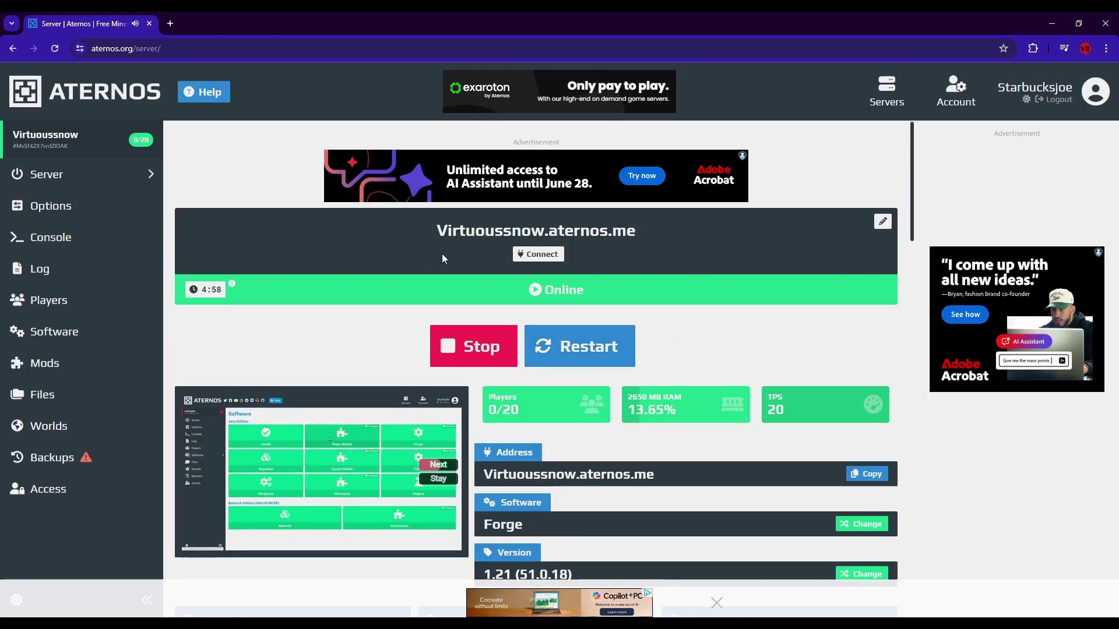
click(63, 394)
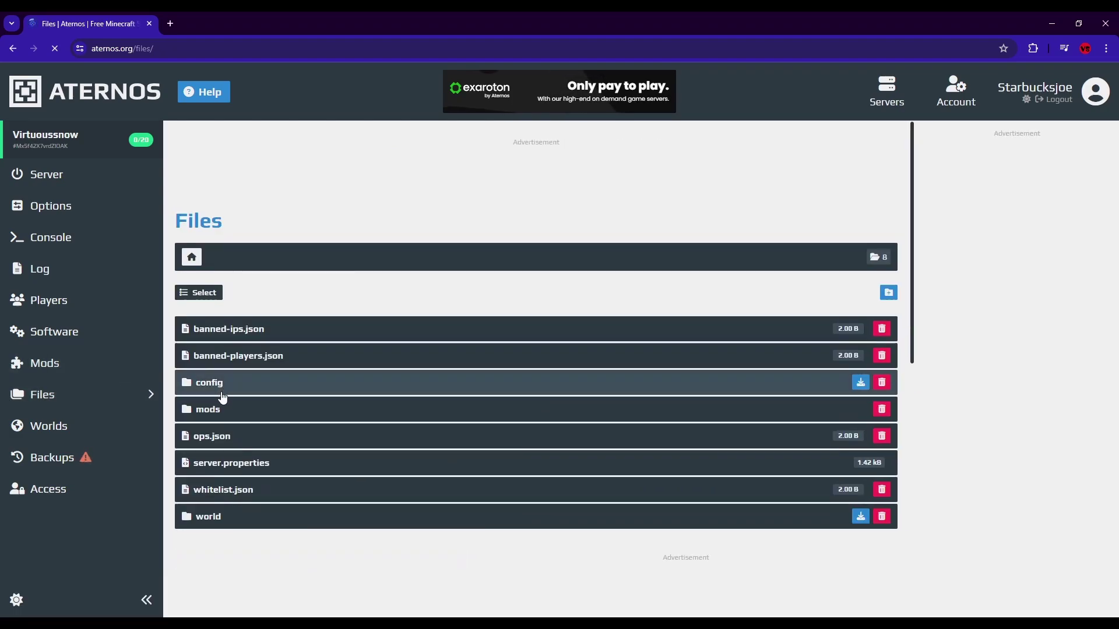
click(210, 377)
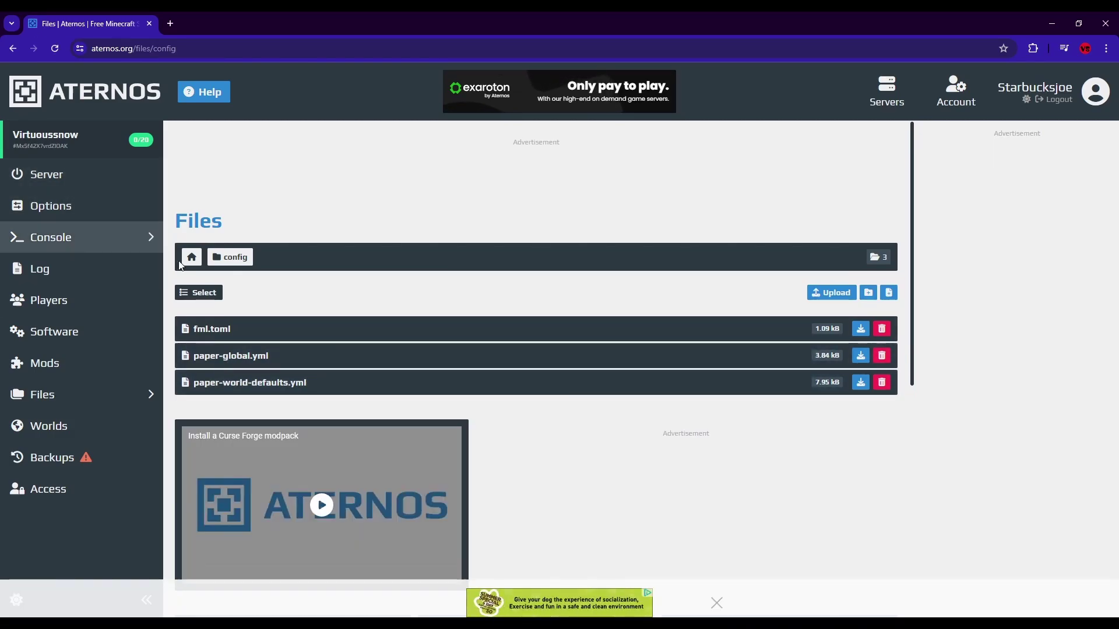
click(83, 174)
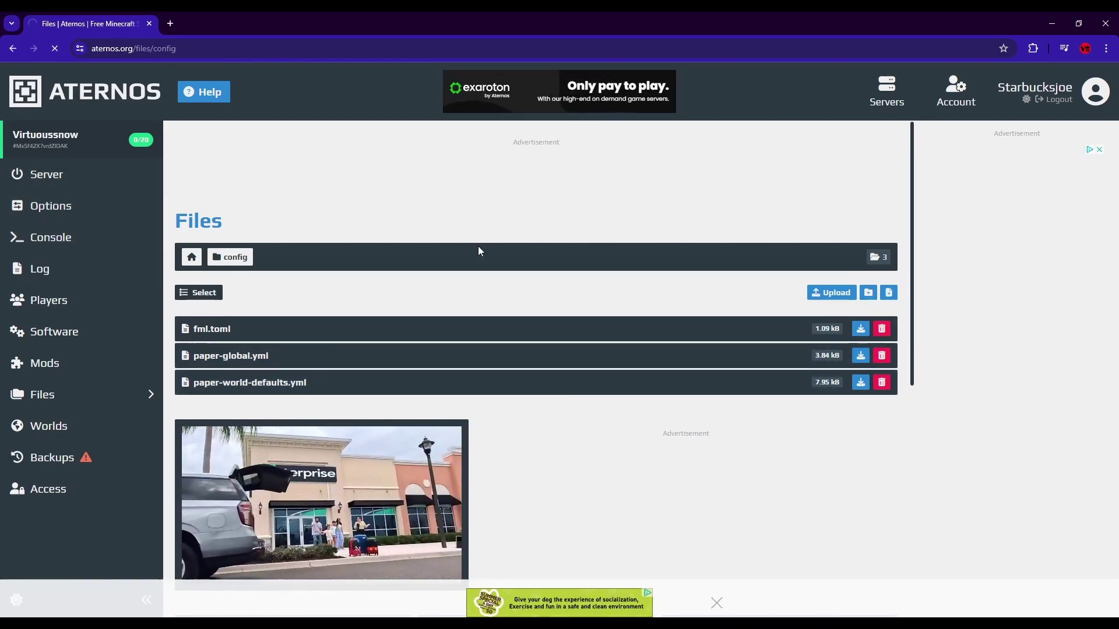